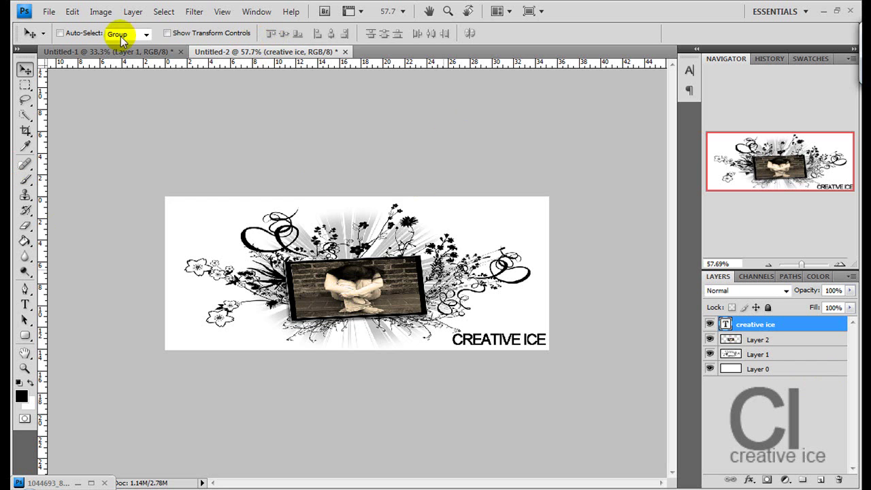
# Create a 300 x 355 px document and convert its Background into Layer 0.
pyautogui.click(49, 11)
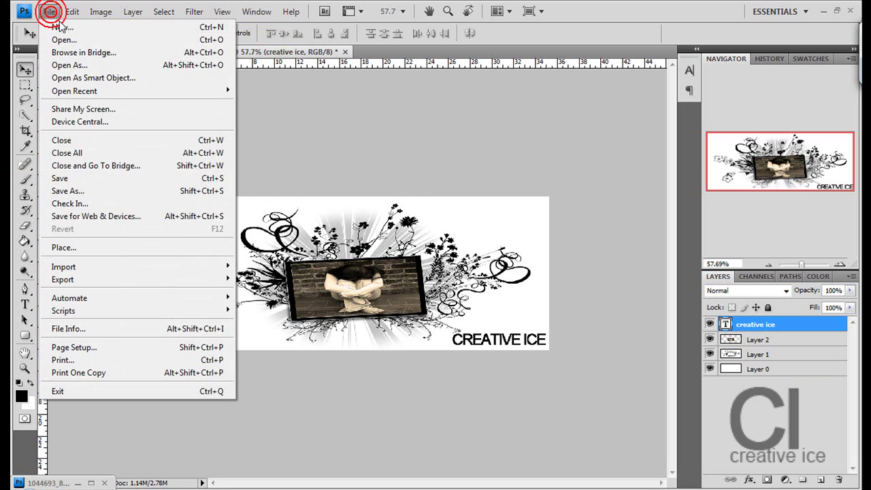
pyautogui.click(60, 27)
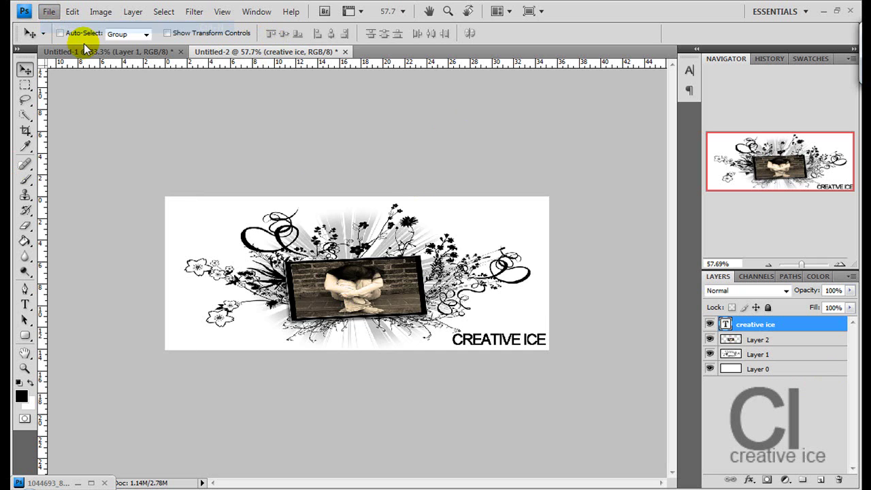
pyautogui.doubleClick(395, 184)
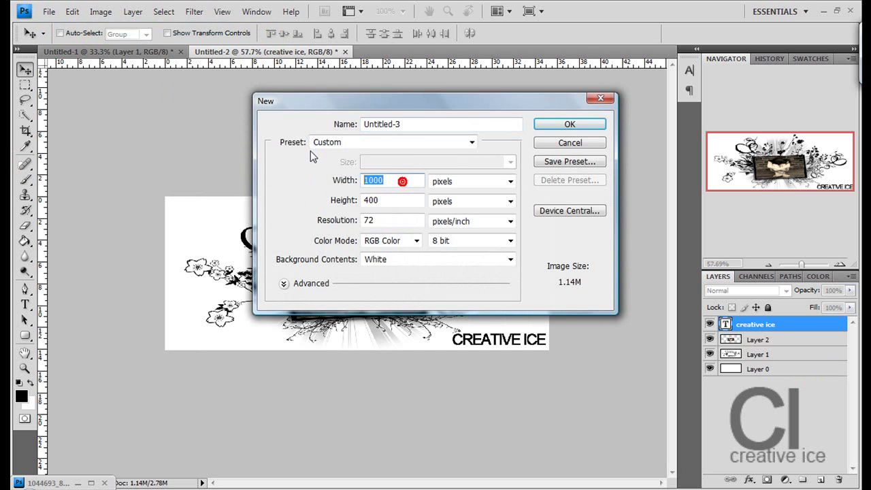
pyautogui.write('3000')
pyautogui.press('Tab')
pyautogui.write('355')
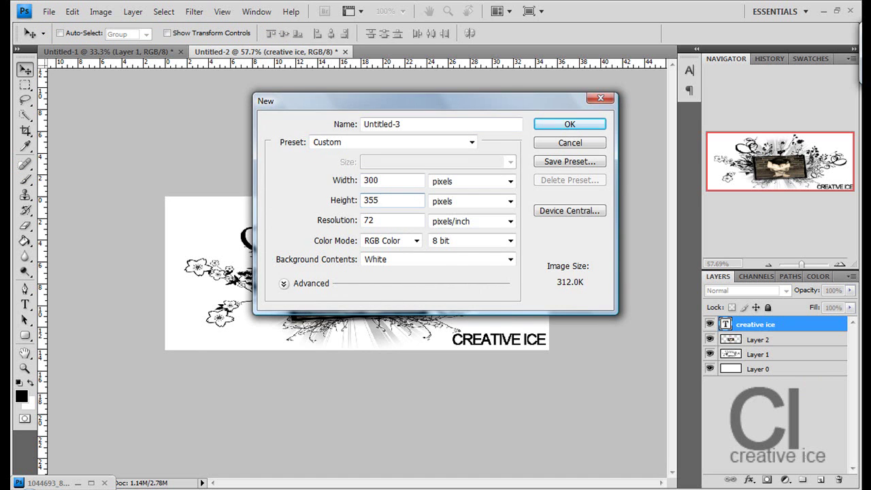
pyautogui.press('Return')
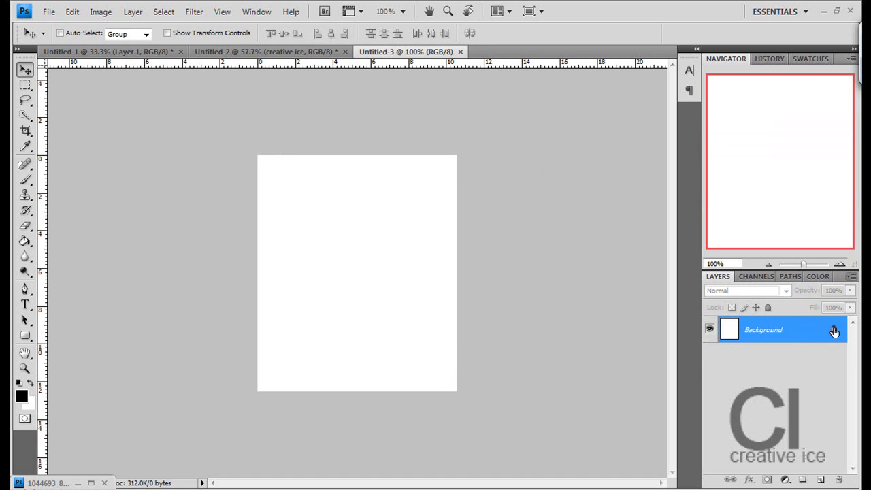
pyautogui.doubleClick(834, 330)
pyautogui.click(602, 181)
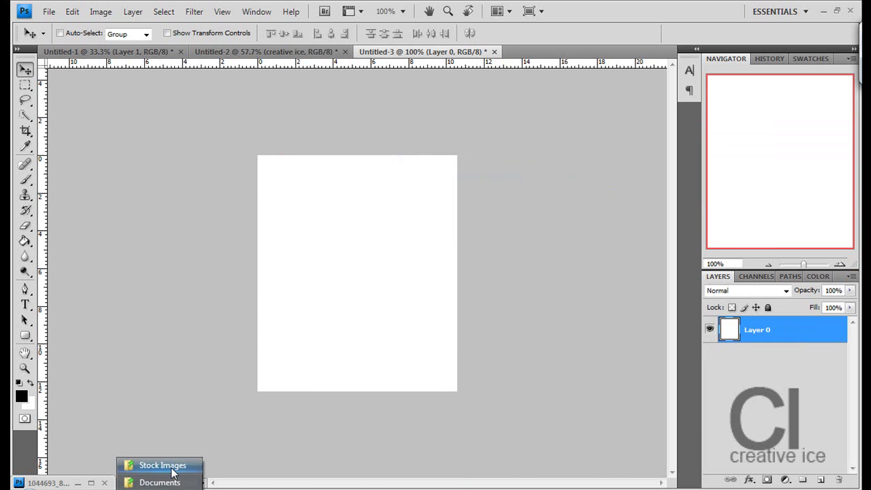
# Drag mad mic.jpg from the Stock Images folder into Photoshop.
pyautogui.click(172, 467)
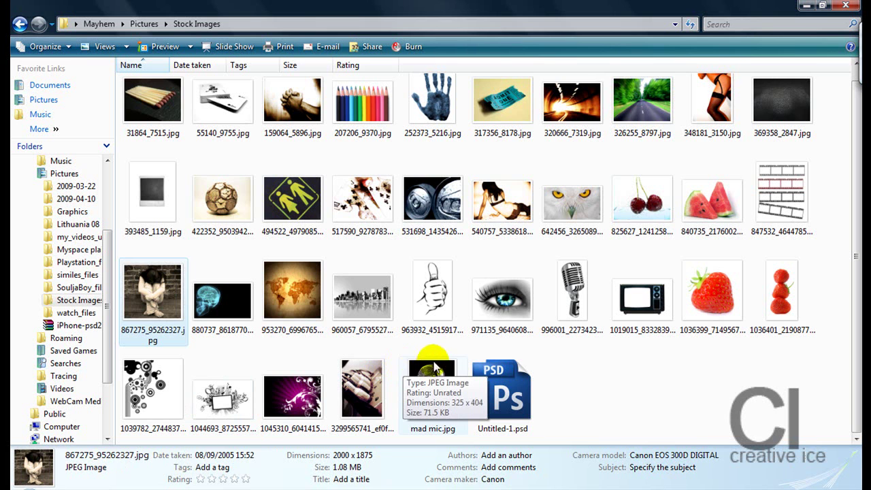
pyautogui.click(433, 389)
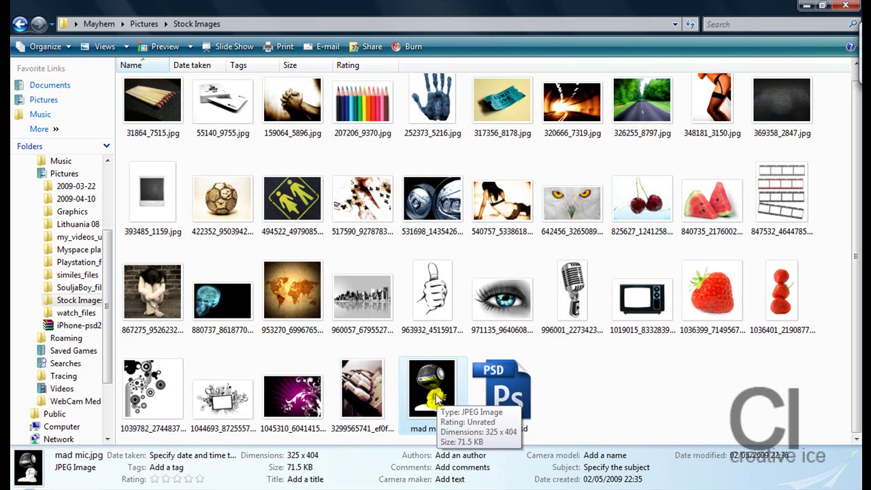
pyautogui.moveTo(435, 398); pyautogui.dragTo(398, 364)
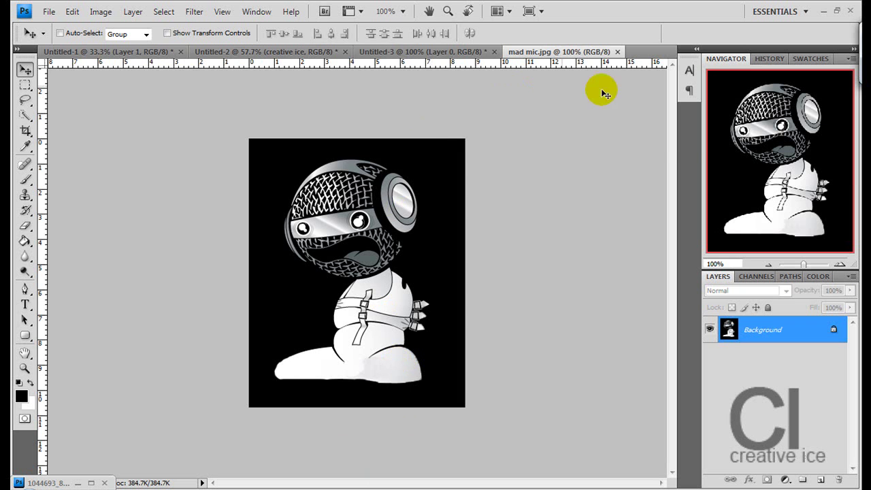
# Float the mad mic document and drag its image into Untitled-3 as Layer 1.
pyautogui.rightClick(577, 52)
pyautogui.click(622, 106)
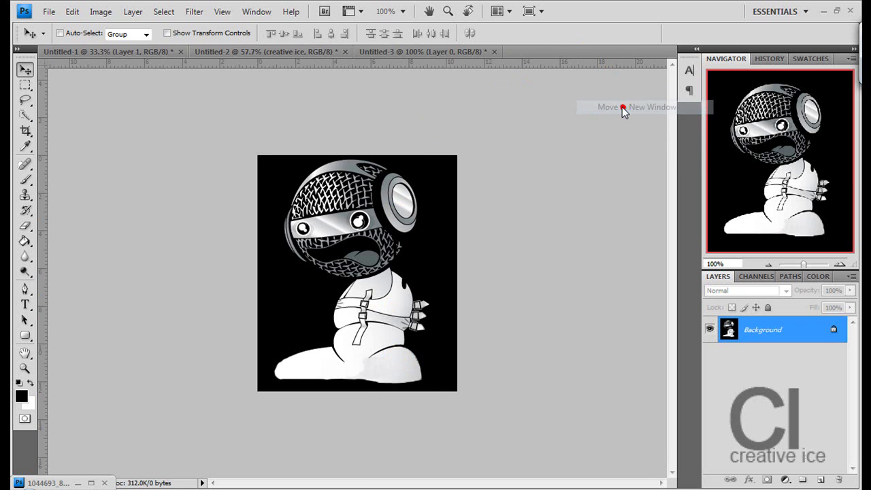
pyautogui.moveTo(172, 133); pyautogui.dragTo(370, 225)
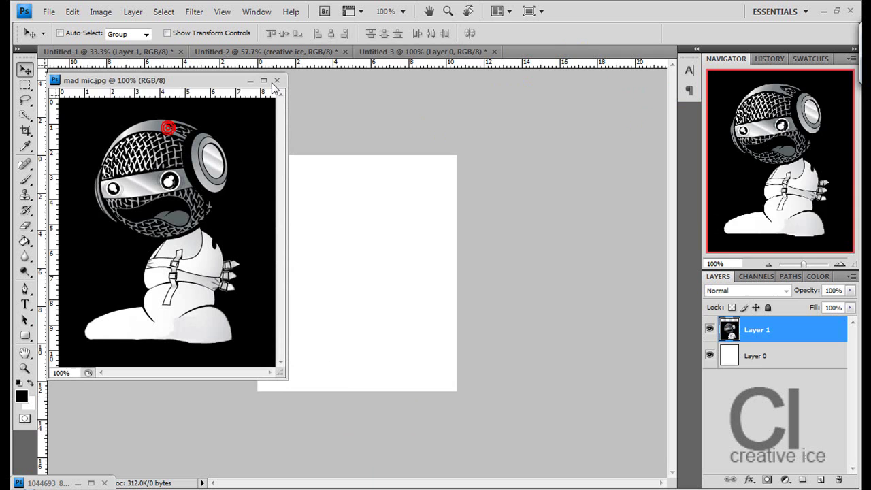
# Close the floating mic document and move Layer 1 up to cover the white strip.
pyautogui.click(153, 80)
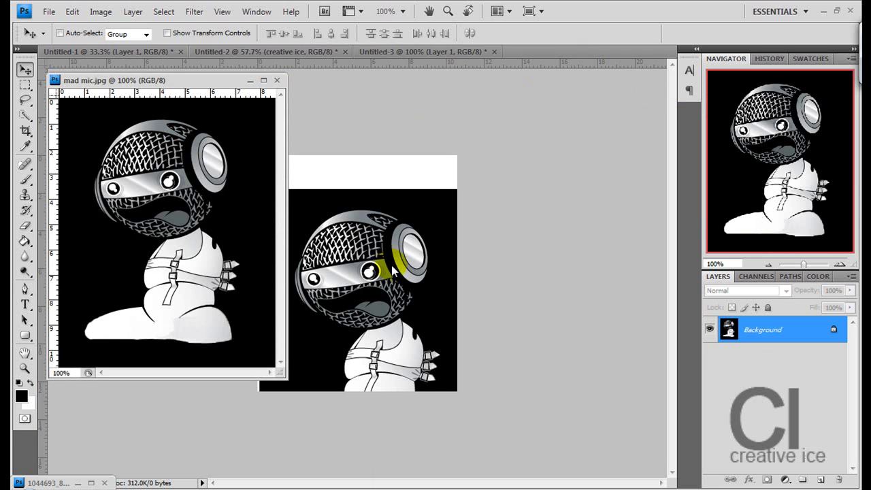
pyautogui.click(277, 80)
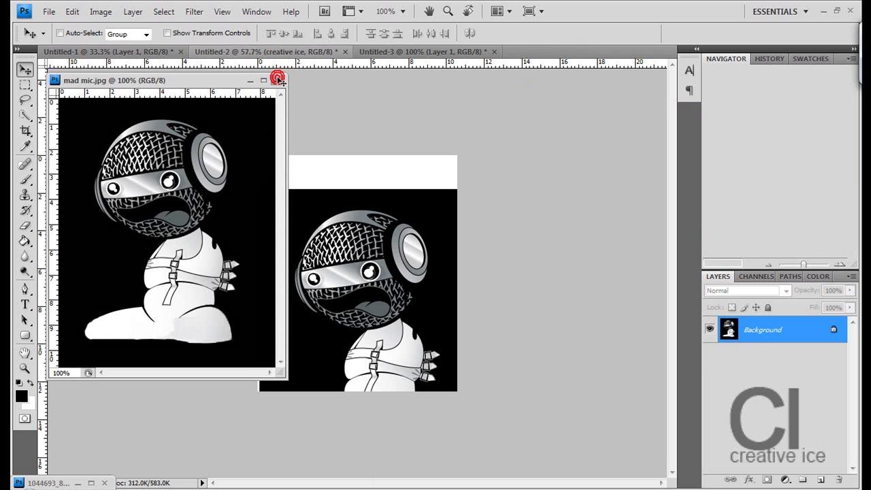
pyautogui.moveTo(347, 290); pyautogui.dragTo(334, 239)
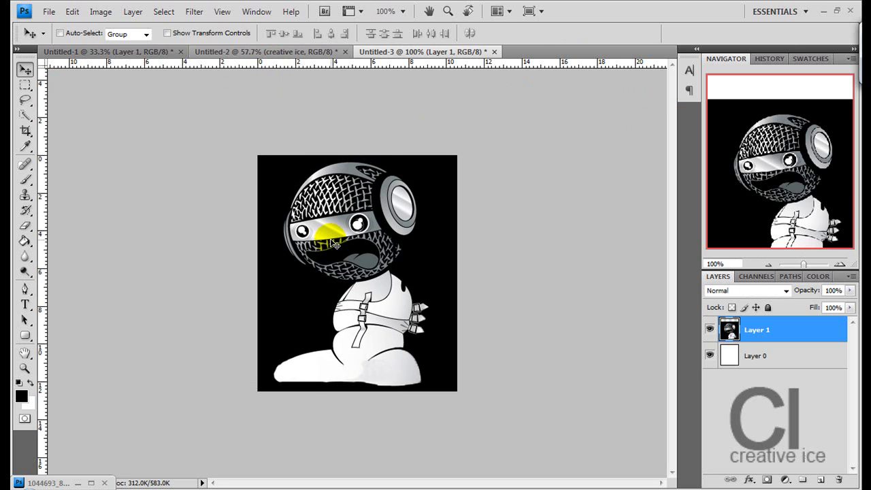
pyautogui.click(26, 306)
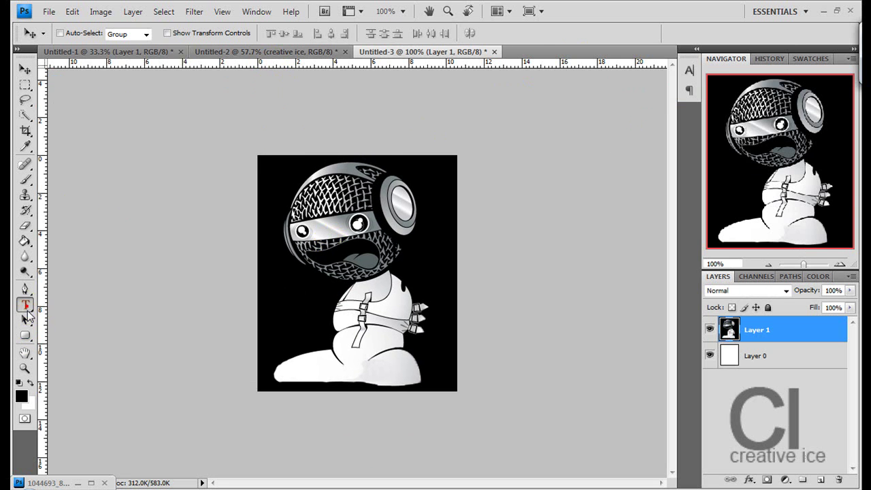
pyautogui.click(298, 375)
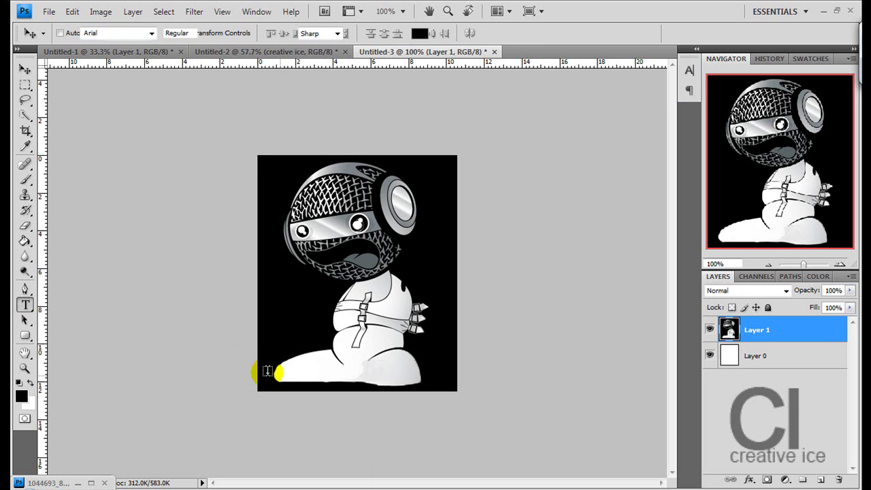
# Add the text 'CREATIVE ICE' near the bottom of the canvas and commit it.
pyautogui.click(275, 374)
pyautogui.write('D')
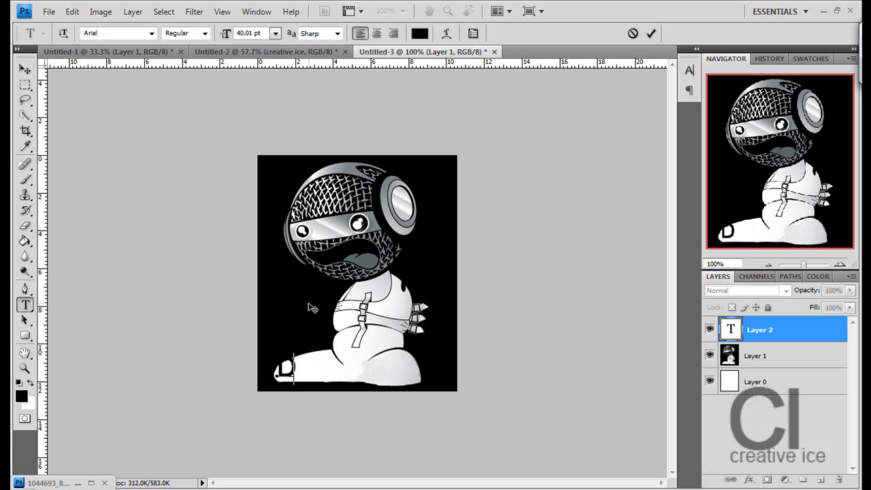
pyautogui.write('CRE')
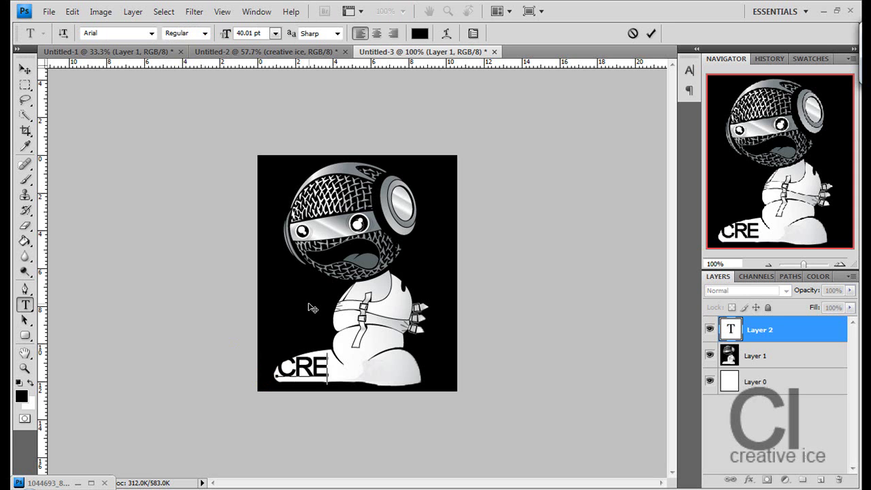
pyautogui.write('E ICE')
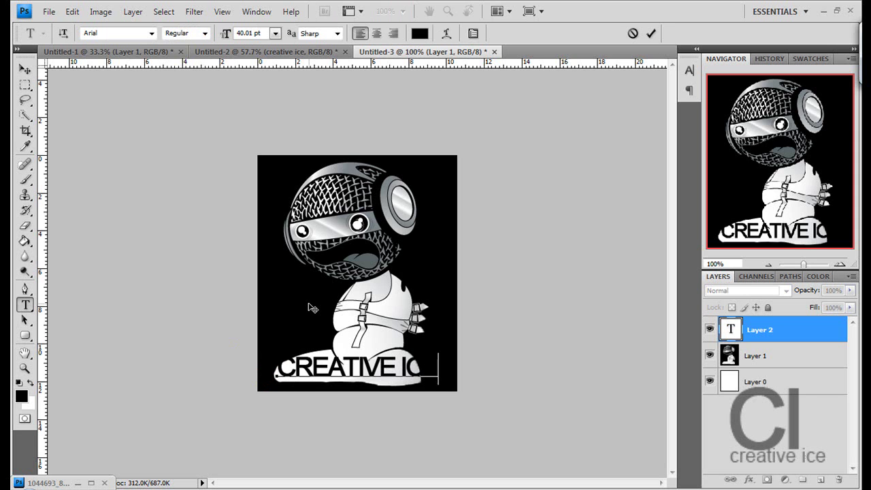
pyautogui.click(25, 68)
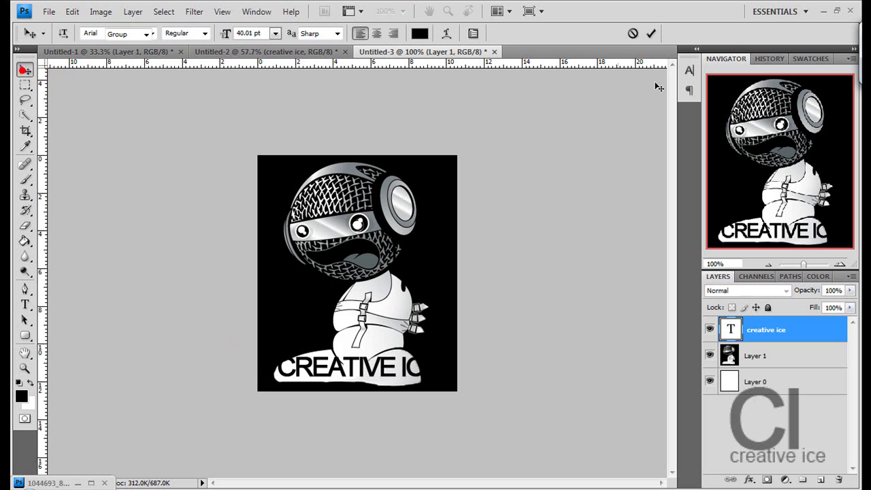
# Set the CREATIVE ICE text colour to bright blue (00b4ff).
pyautogui.click(688, 72)
pyautogui.click(648, 148)
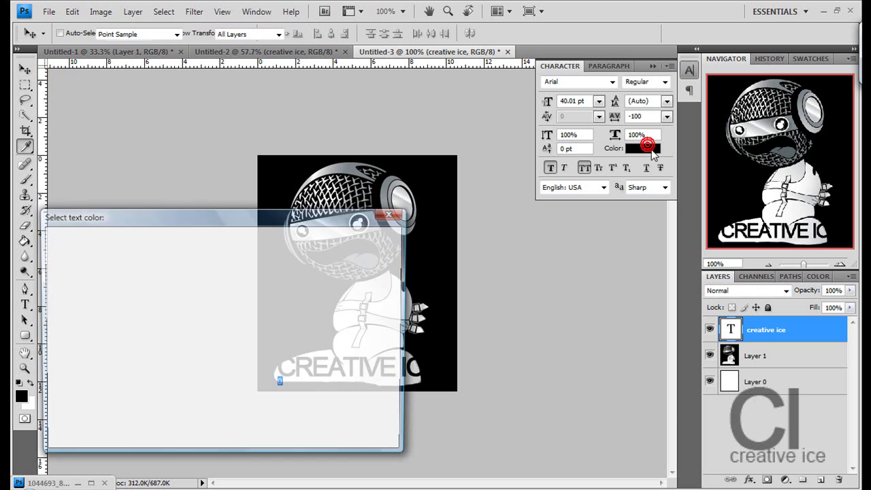
pyautogui.click(238, 331)
pyautogui.click(238, 300)
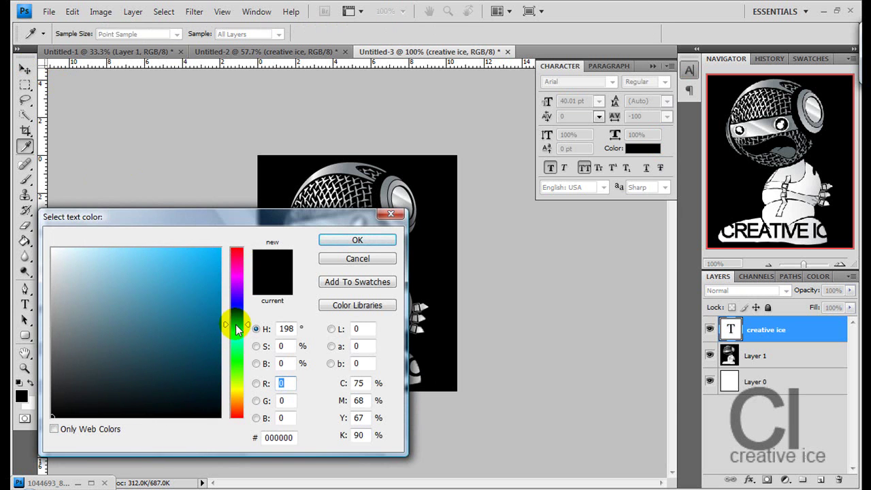
pyautogui.click(218, 250)
pyautogui.moveTo(320, 221)
pyautogui.mouseDown()
pyautogui.moveTo(345, 218)
pyautogui.moveTo(385, 233)
pyautogui.mouseUp()
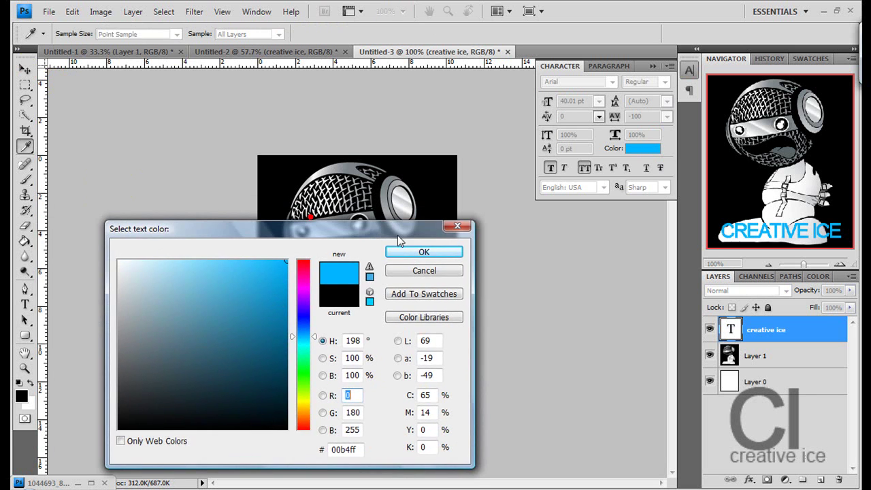
pyautogui.click(422, 251)
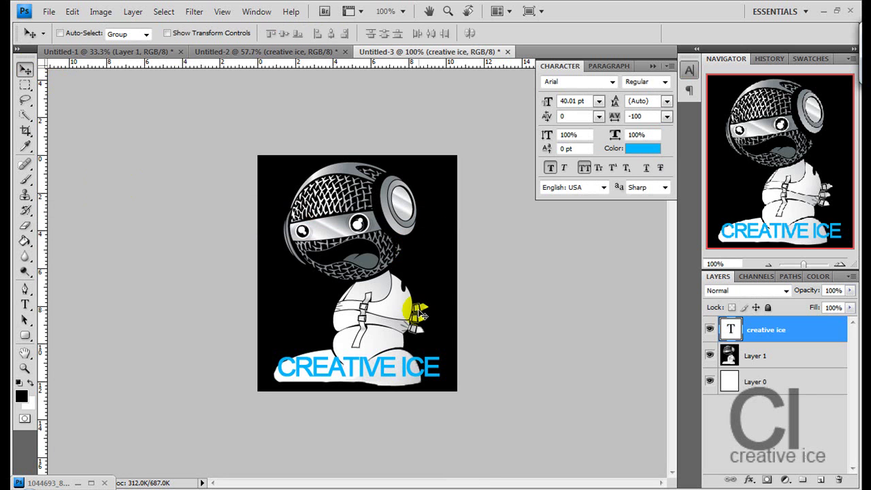
# Nudge the text right and down so the whole phrase fits along the bottom.
pyautogui.press('Right')
pyautogui.press('Right')
pyautogui.press('Right')
pyautogui.press('Right')
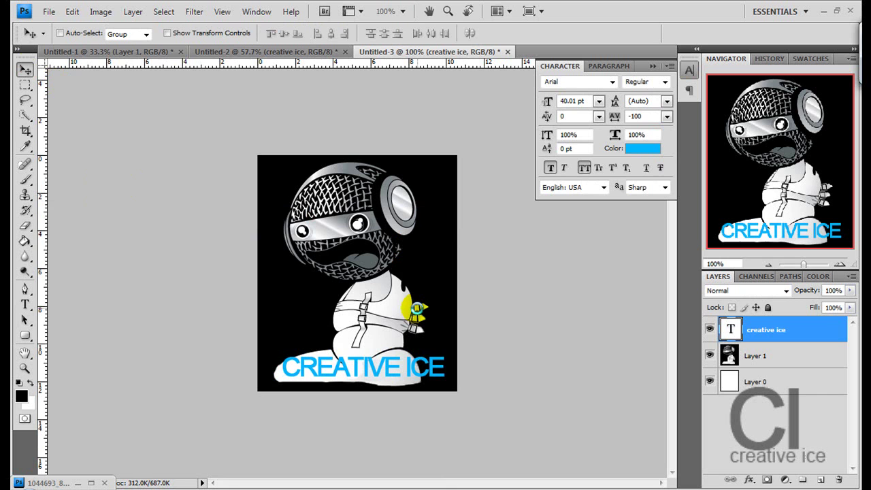
pyautogui.press('Right')
pyautogui.press('Right')
pyautogui.press('Right')
pyautogui.press('Right')
pyautogui.press('Down')
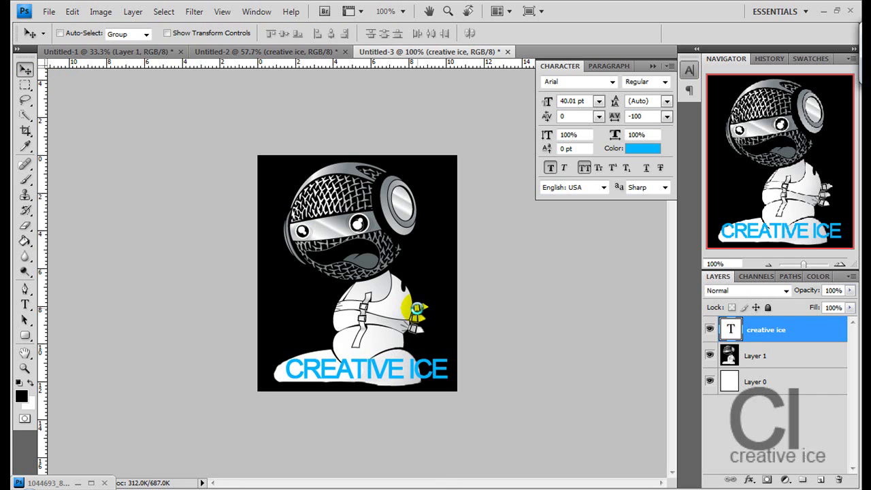
pyautogui.press('Down')
pyautogui.press('Down')
pyautogui.press('Down')
pyautogui.press('Down')
pyautogui.press('Down')
pyautogui.press('Down')
pyautogui.press('Down')
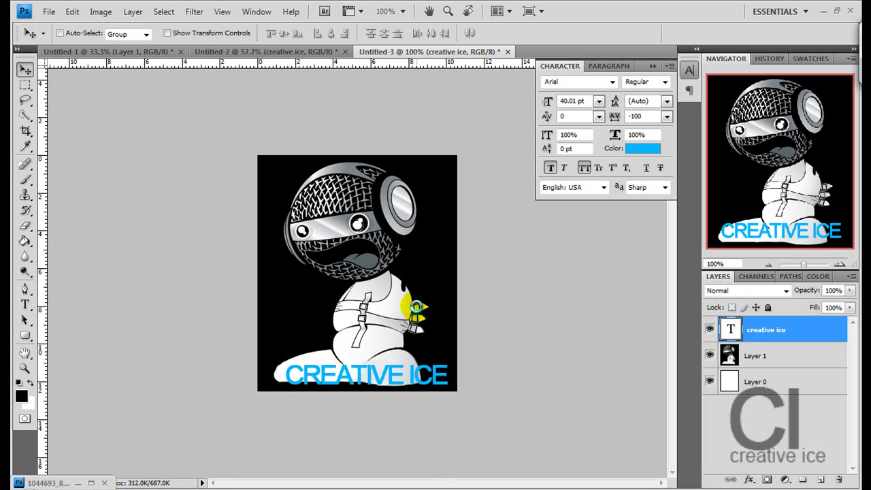
pyautogui.press('Down')
pyautogui.press('Right')
pyautogui.press('Right')
pyautogui.press('Right')
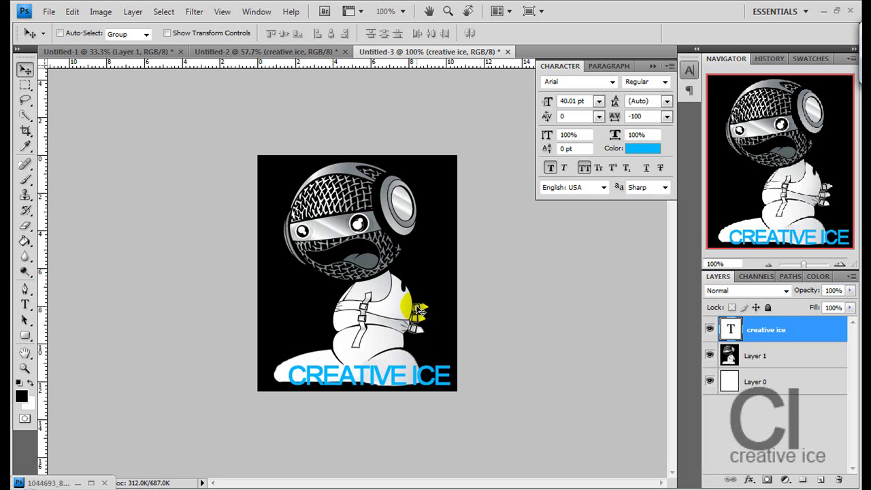
# Save the image as JPEG 'nameee' in Myspace plain at Quality 12 Maximum.
pyautogui.click(49, 11)
pyautogui.click(68, 191)
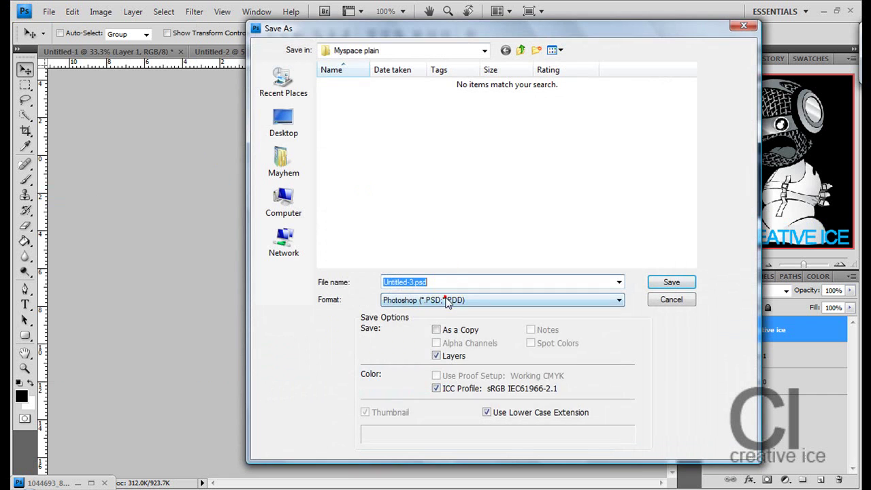
pyautogui.click(502, 300)
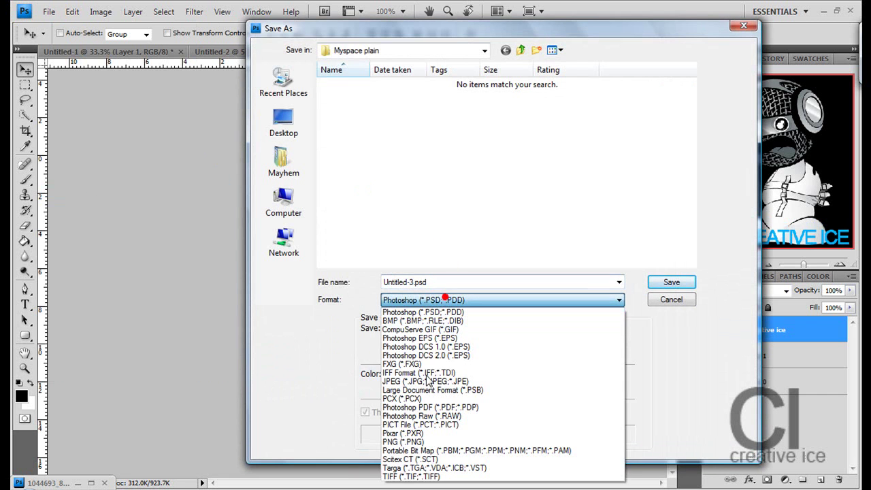
pyautogui.click(419, 381)
pyautogui.click(458, 282)
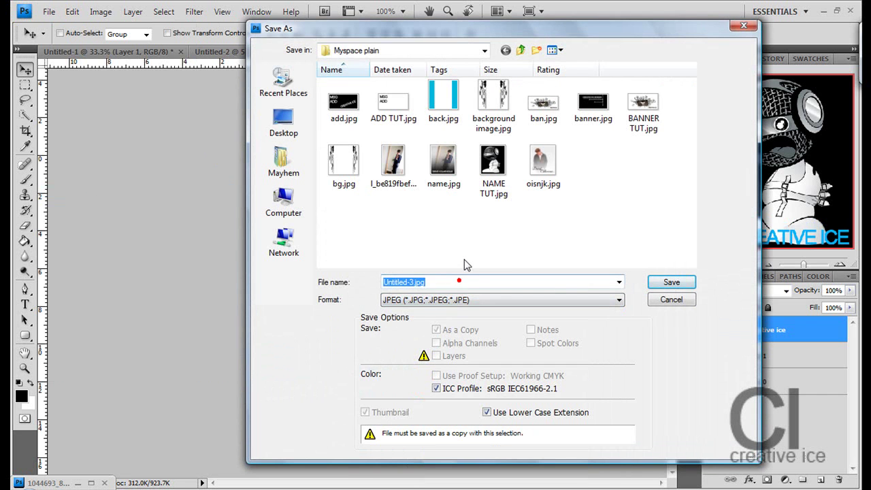
pyautogui.write('nameee')
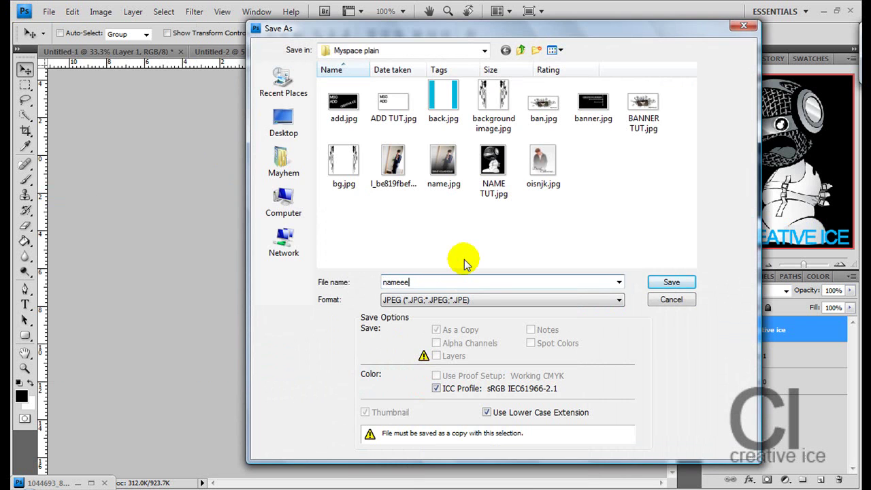
pyautogui.click(672, 282)
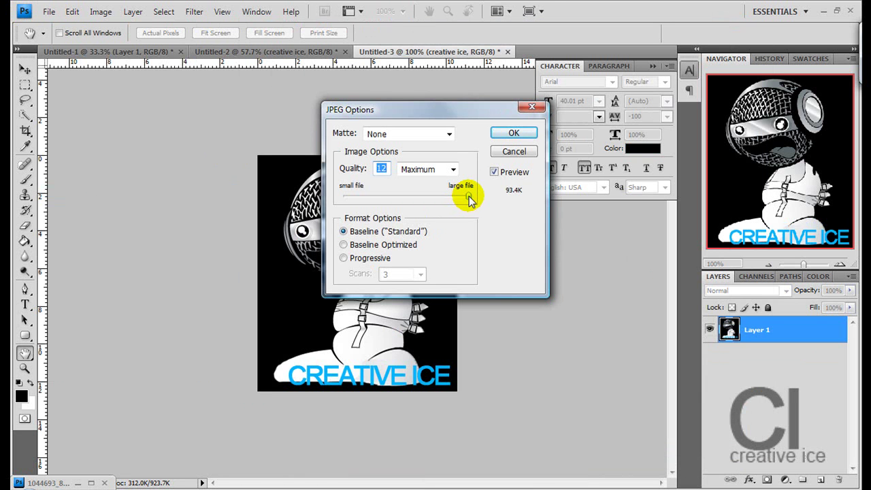
pyautogui.click(469, 198)
pyautogui.click(514, 133)
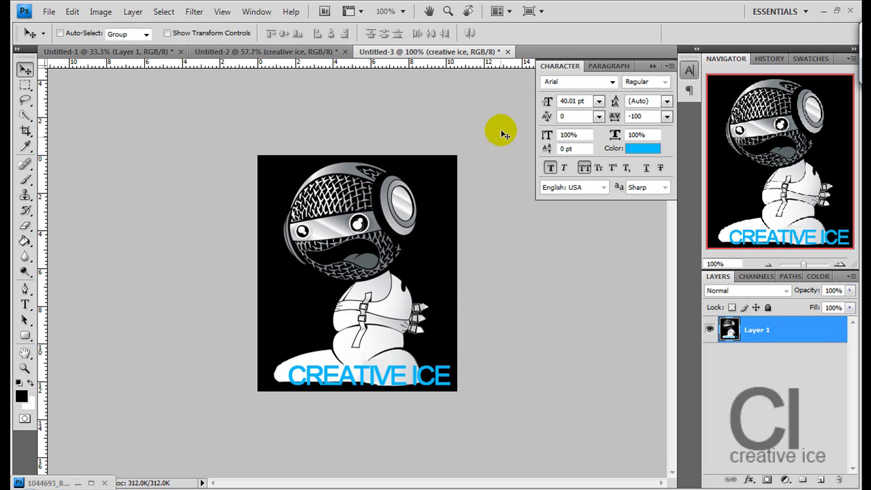
# Undo the flatten with Ctrl+Z to restore the text, Layer 1 and Layer 0.
pyautogui.hotkey('ctrl', 'z')
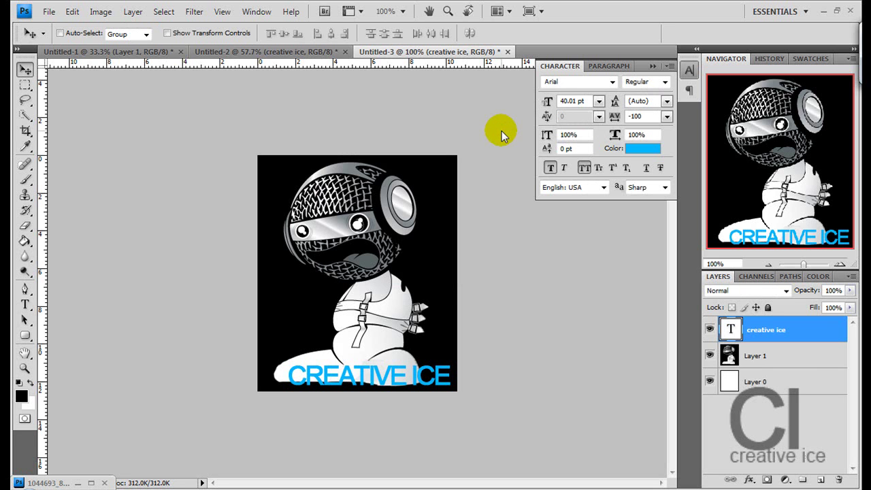